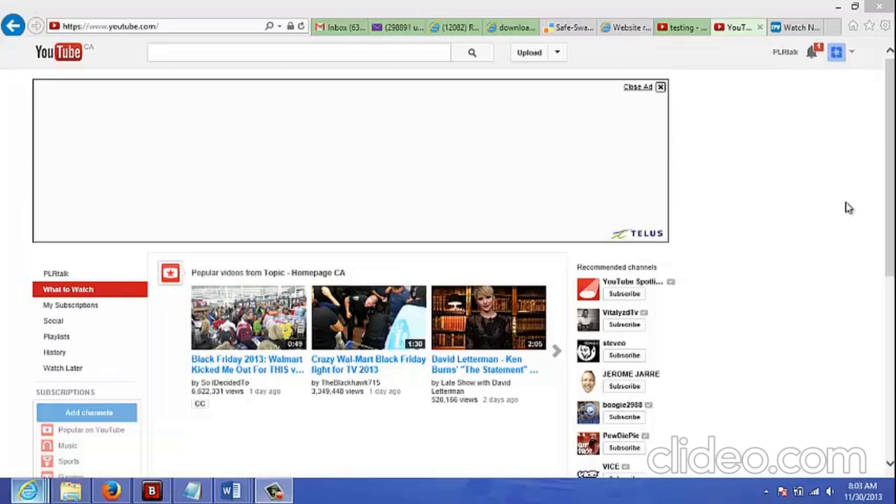
- Open the YouTube video editor at youtube.com/editor
left_click(195, 33)
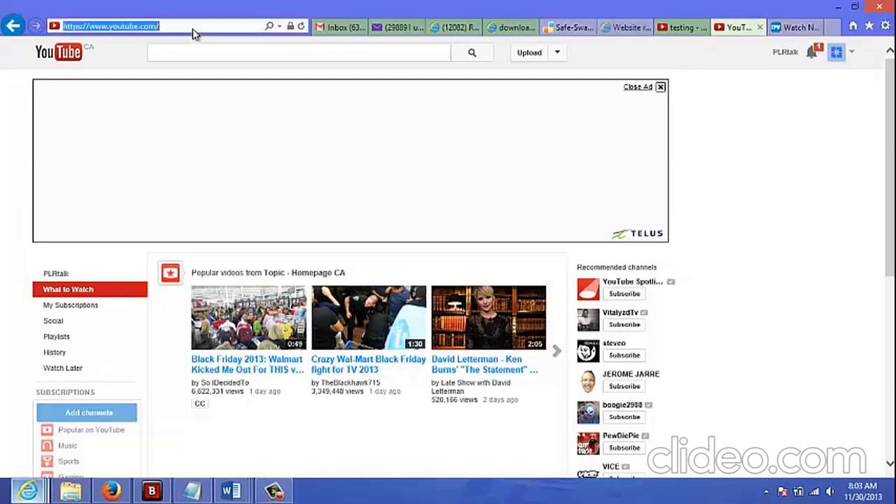
left_click(187, 27)
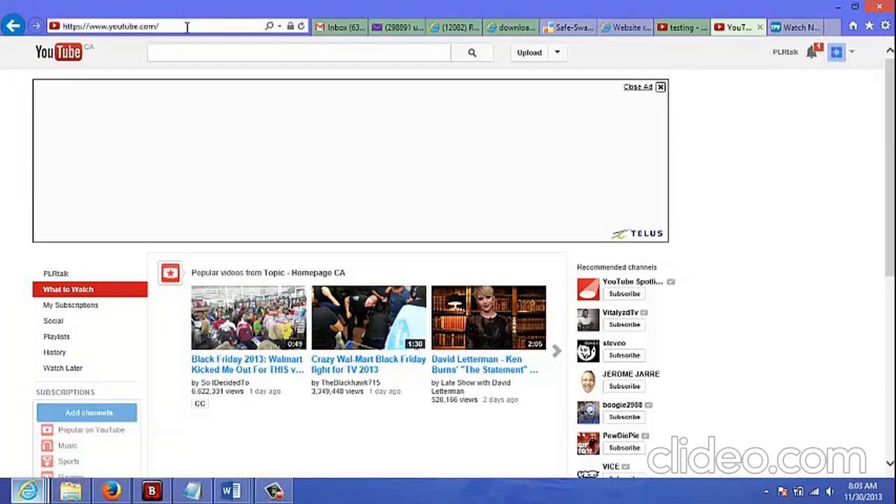
type("editor")
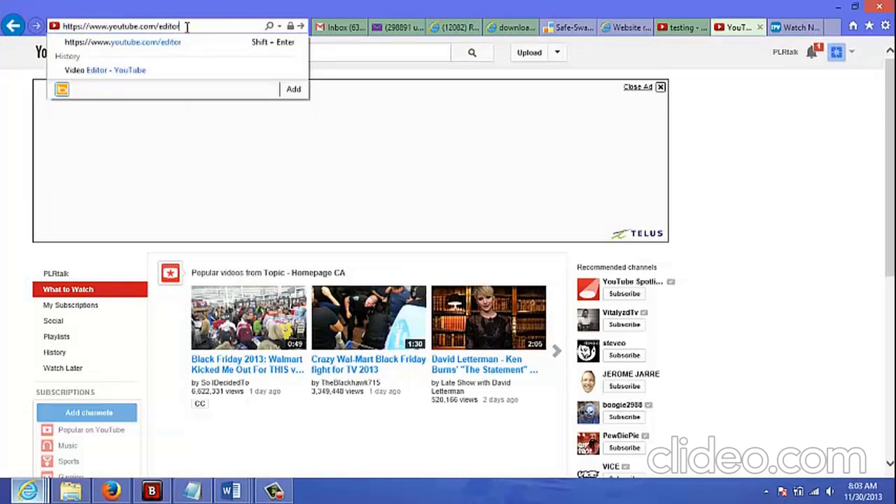
key("Return")
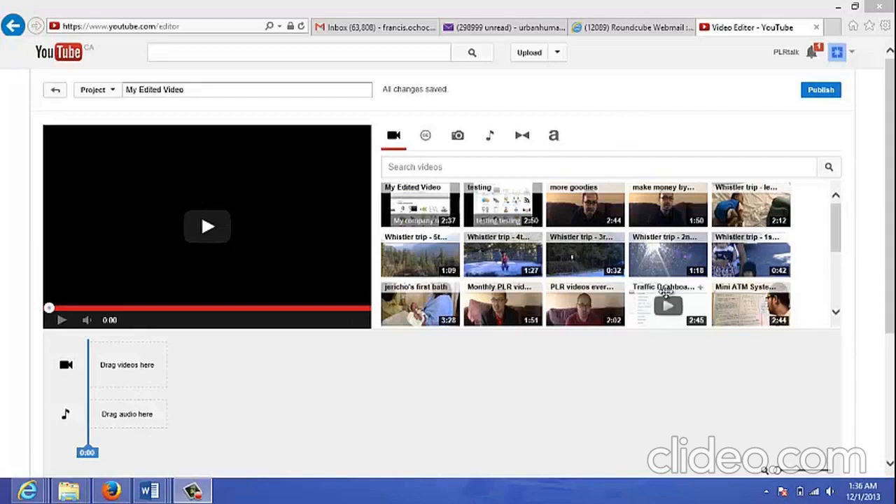
- Add the Traffic Dashboard video to the project's video track, preview its opening seconds and return to the start
left_click(645, 303)
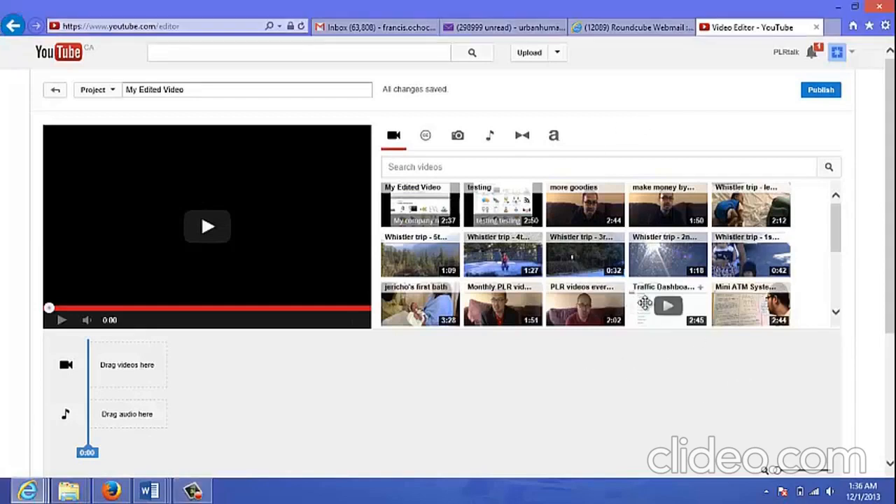
left_click_drag(644, 303, 137, 363)
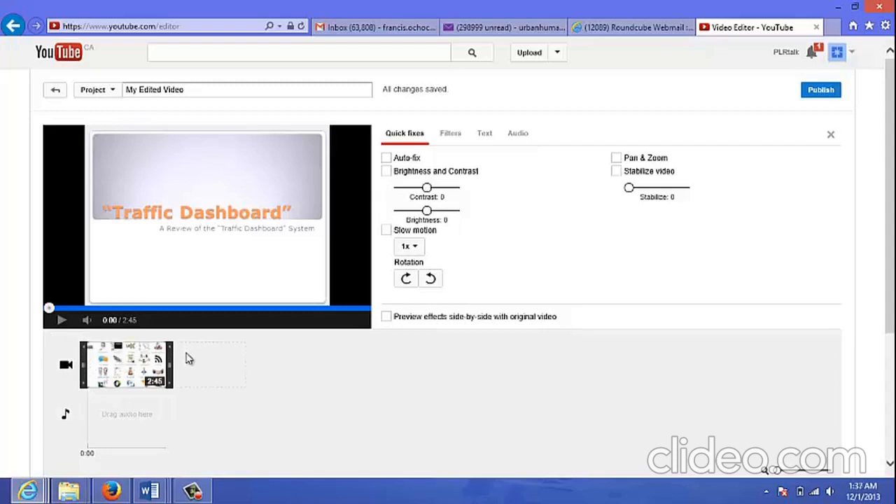
left_click(56, 323)
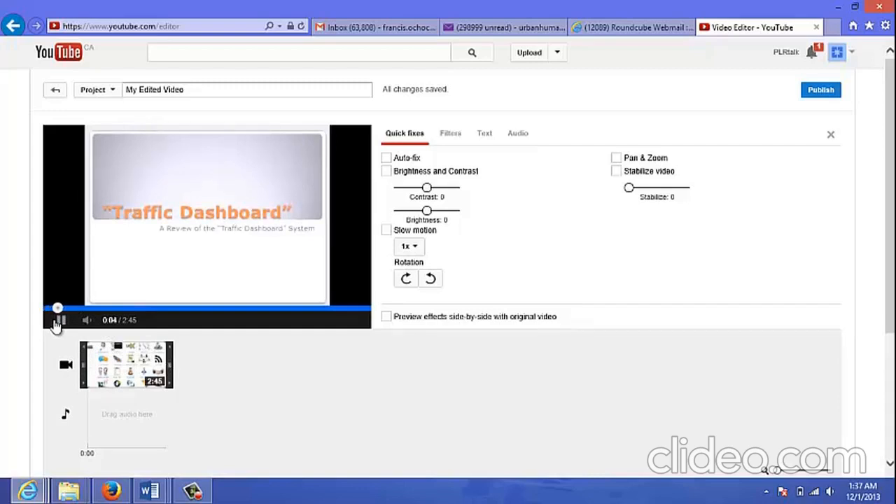
left_click(60, 322)
left_click_drag(61, 310, 45, 312)
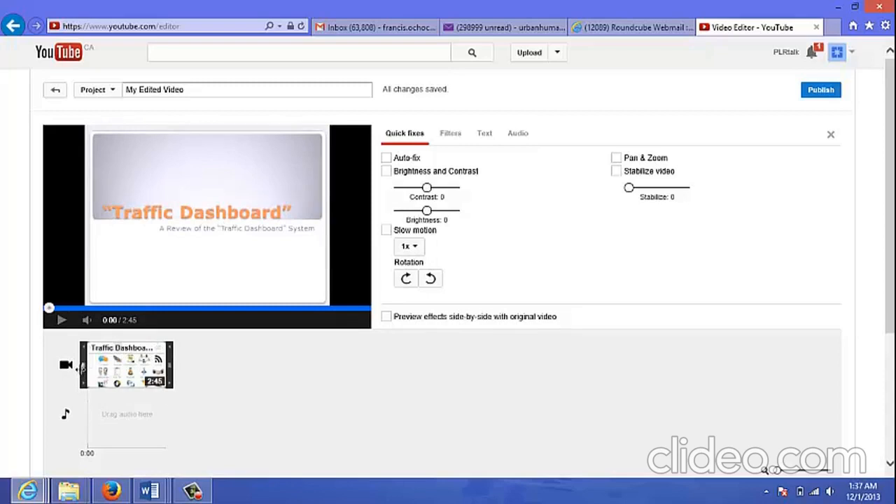
- Try to trim the start of the Traffic Dashboard clip and check its opening in the preview
left_click_drag(82, 365, 90, 370)
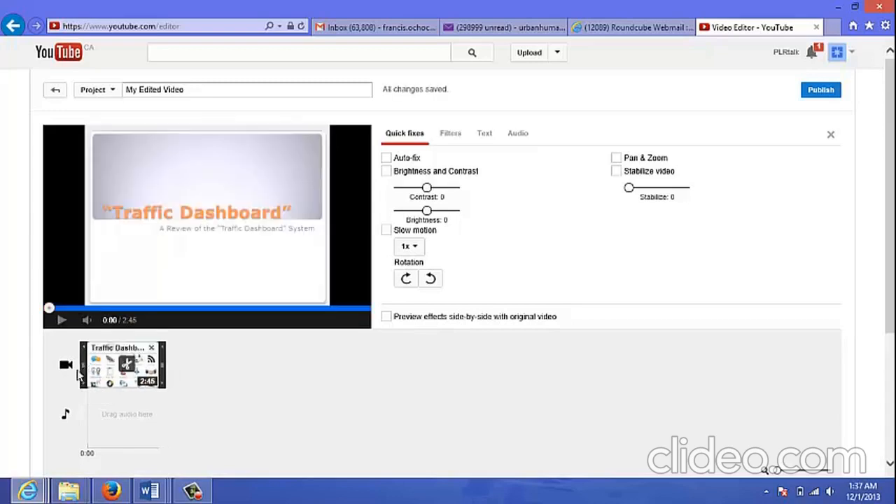
left_click(65, 369)
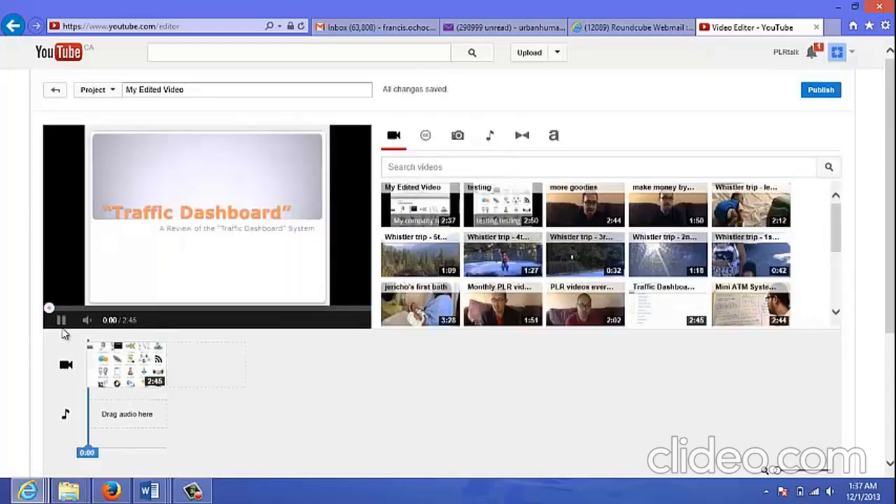
left_click(63, 327)
left_click(63, 327)
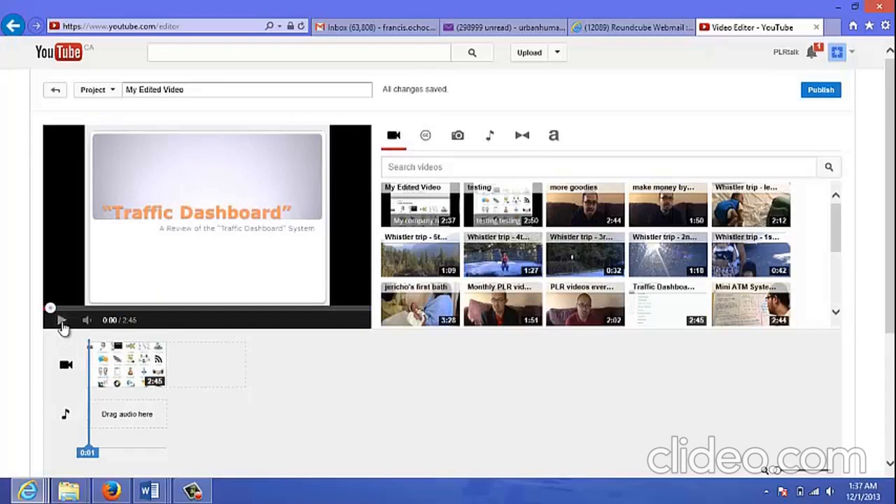
left_click(50, 310)
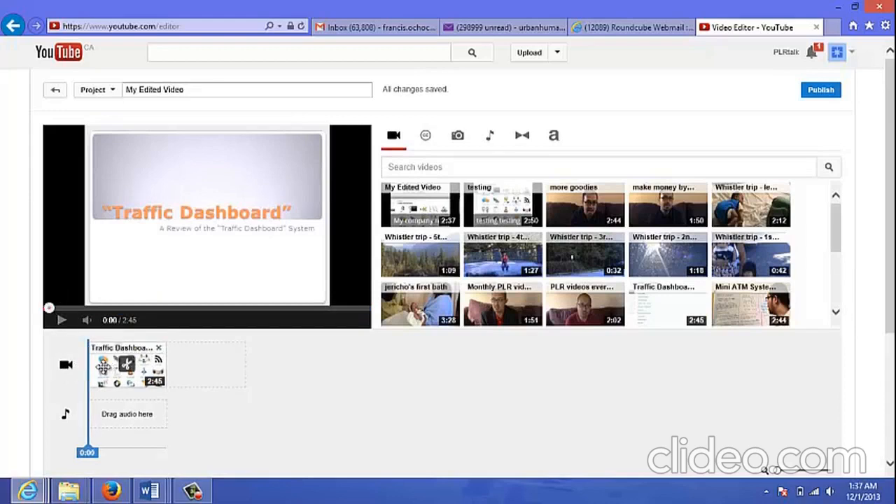
- Trim the first 15 seconds off the Traffic Dashboard clip and preview the project from its beginning
left_click(85, 366)
left_click_drag(84, 366, 91, 365)
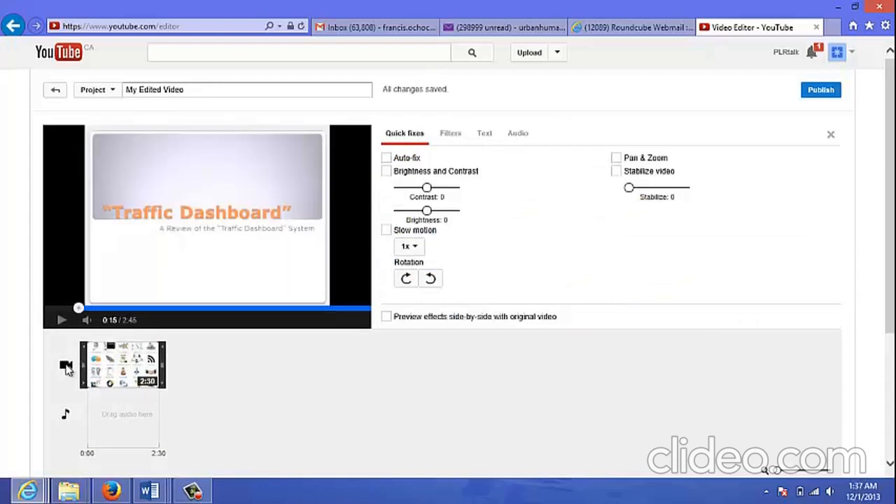
left_click(67, 369)
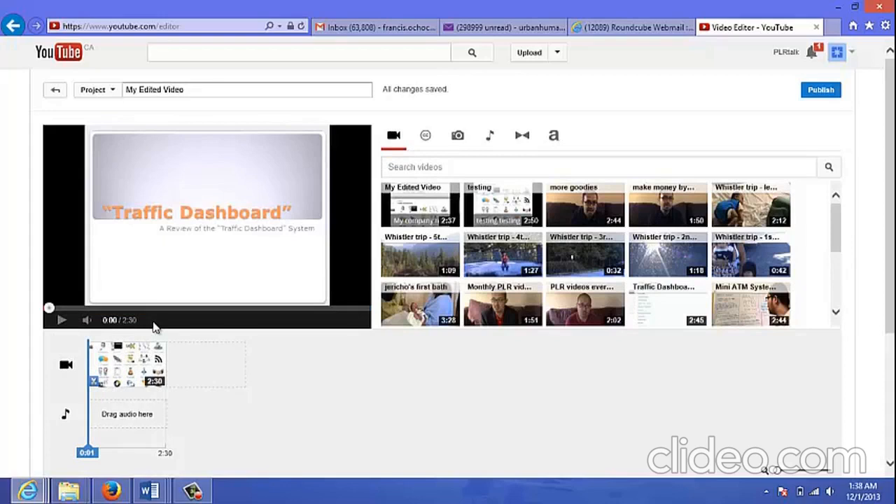
left_click(59, 323)
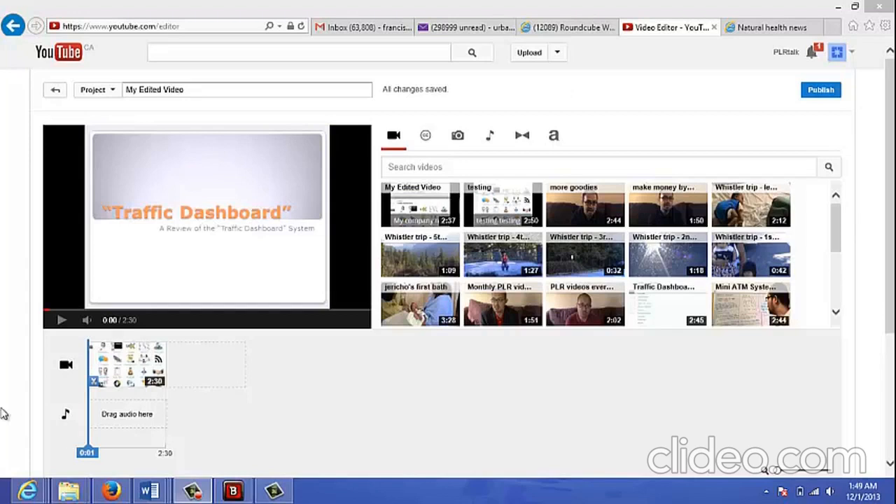
- Enable a text overlay on the Traffic Dashboard clip and review the available banner positions
mouse_move(105, 369)
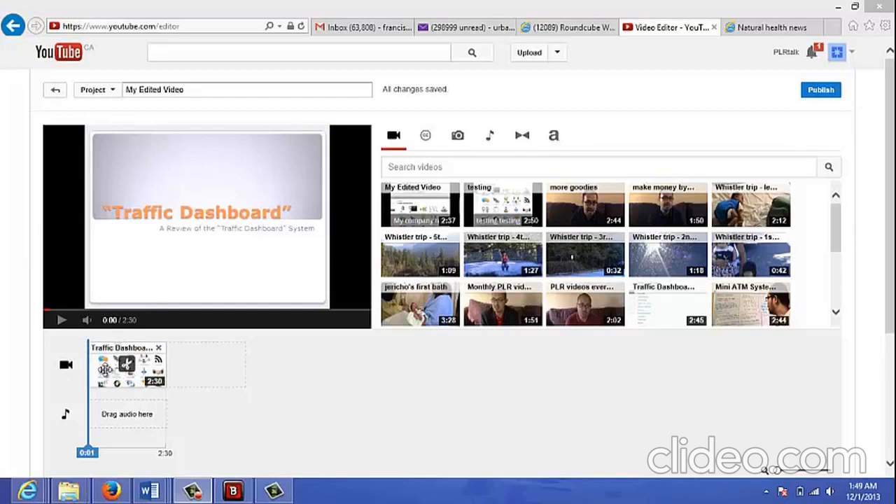
left_click(103, 369)
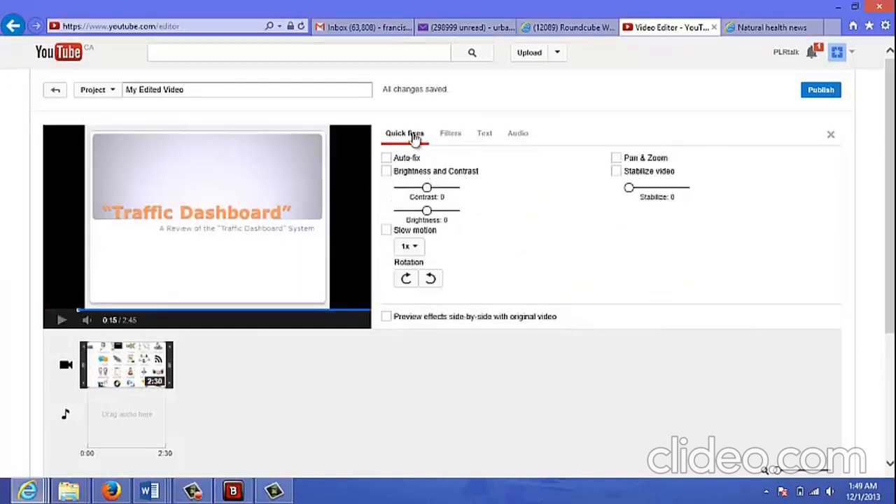
left_click(488, 136)
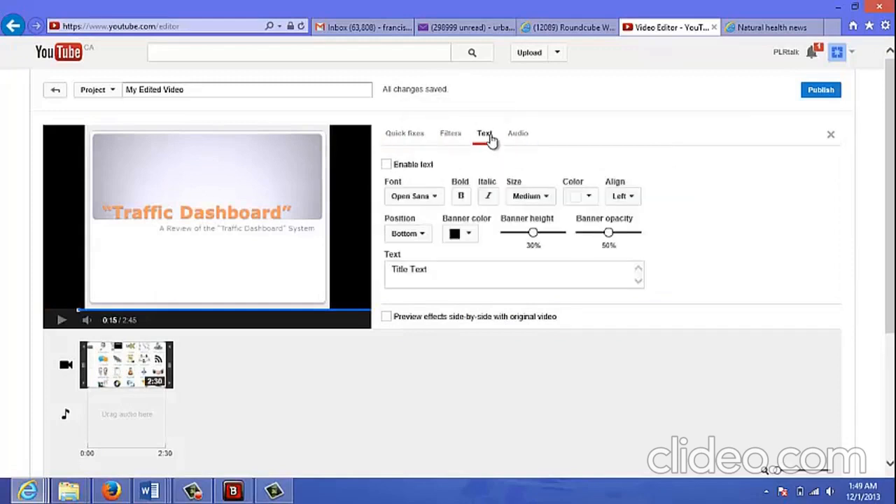
left_click(387, 165)
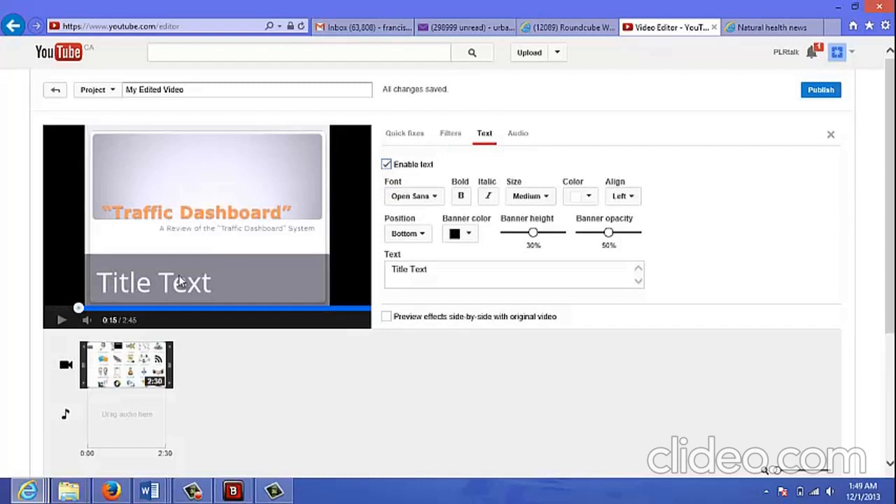
left_click(429, 240)
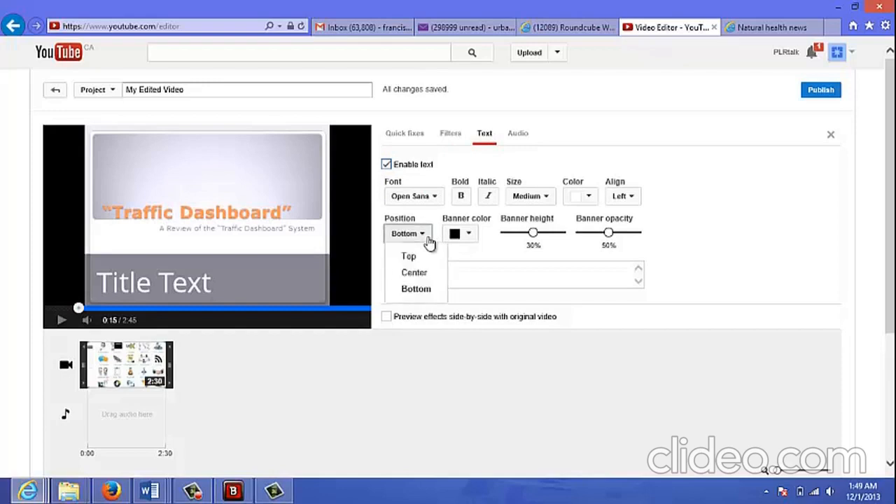
left_click(430, 240)
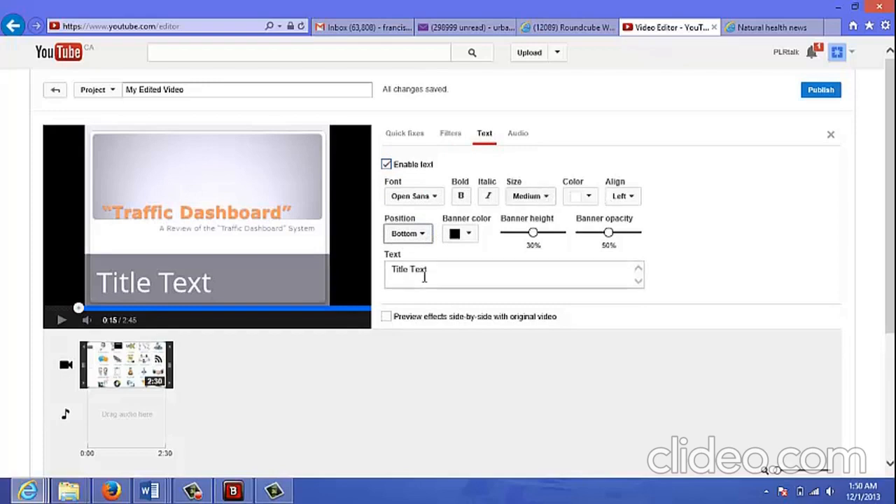
- Replace the default overlay title with "testing for example"
left_click_drag(436, 269, 394, 273)
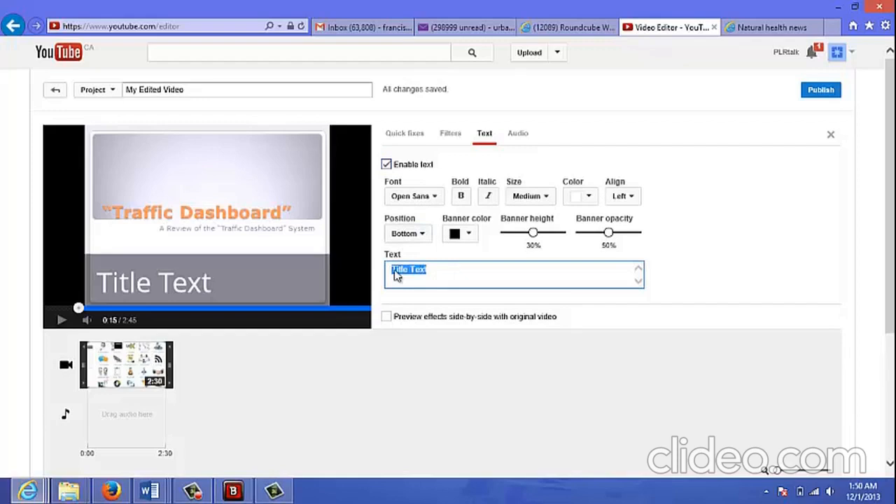
type("Titl")
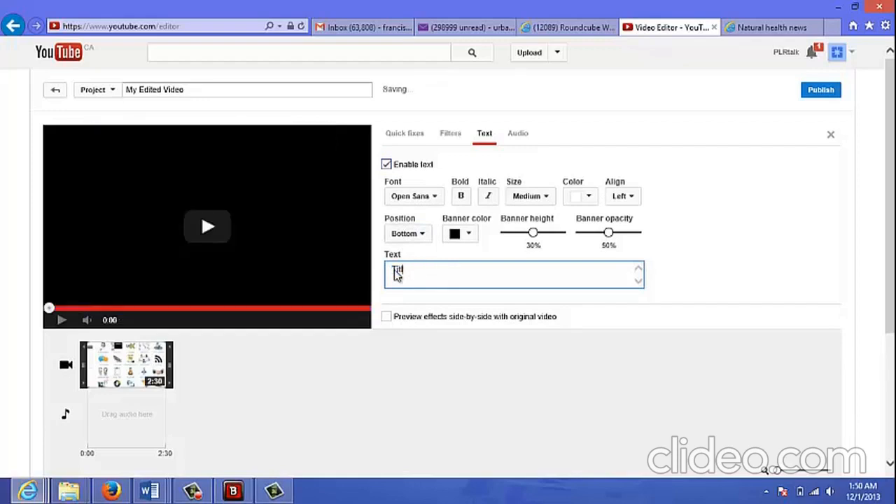
type("e of test")
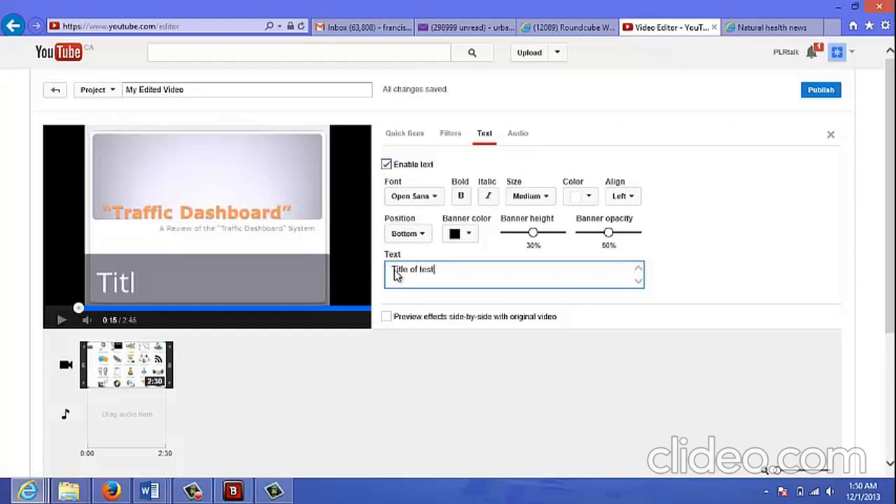
key("Return")
type("testing ")
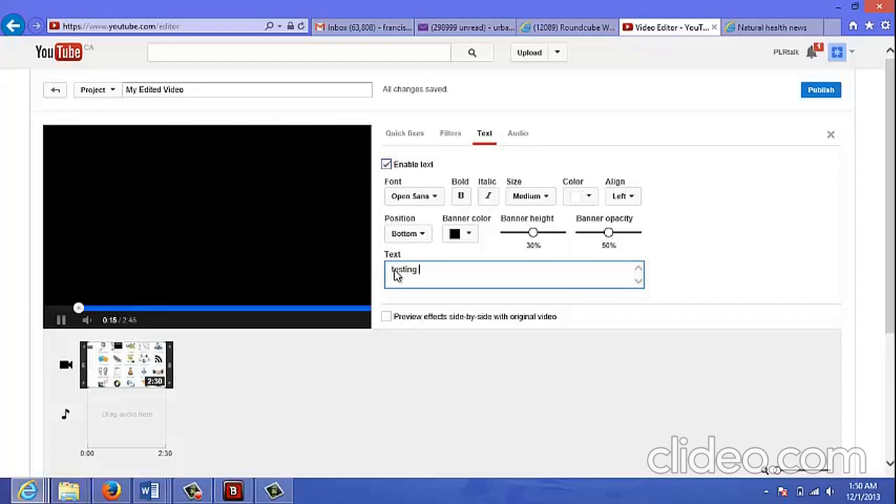
type("for example")
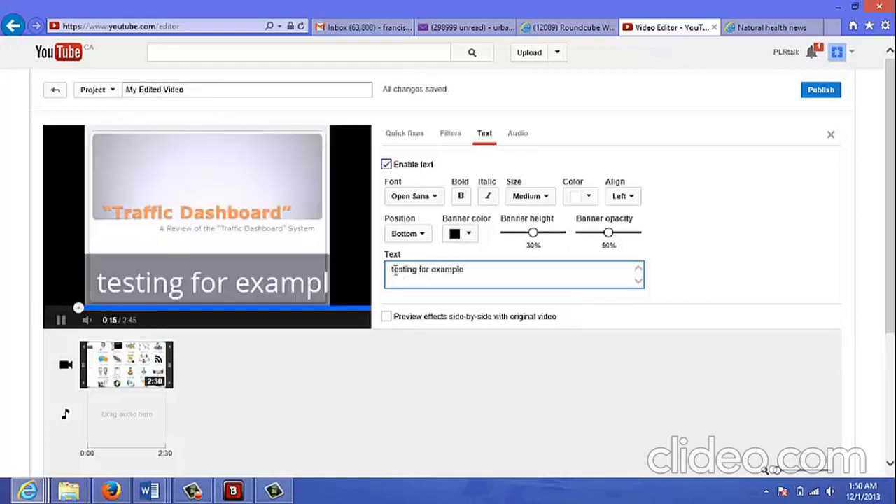
- Clear the overlay text and enter "abc company" instead
key("BackSpace")
key("BackSpace")
key("BackSpace")
key("BackSpace")
key("BackSpace")
key("BackSpace")
key("BackSpace")
key("BackSpace")
key("BackSpace")
key("BackSpace")
key("BackSpace")
key("BackSpace")
key("BackSpace")
key("BackSpace")
key("BackSpace")
key("BackSpace")
key("BackSpace")
key("BackSpace")
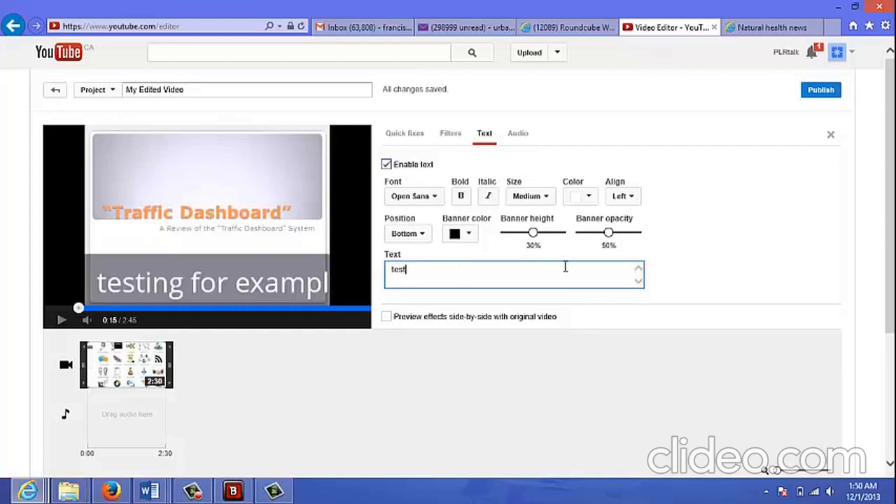
key("BackSpace")
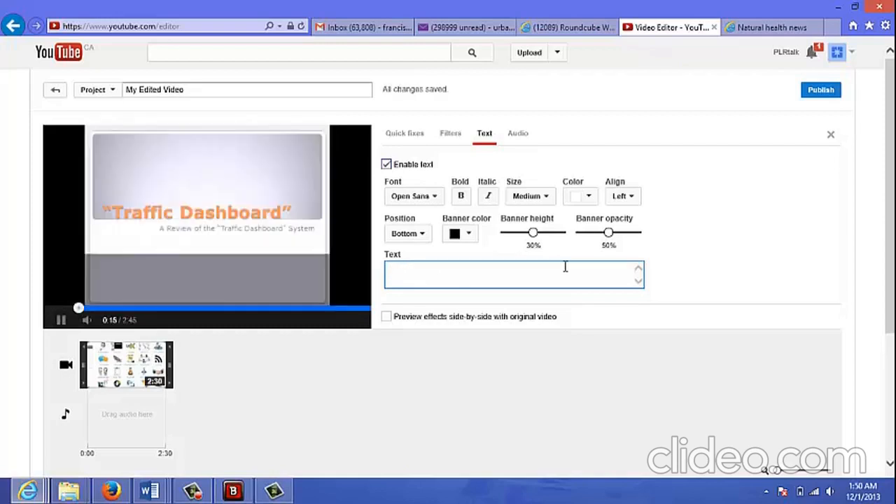
type("abc")
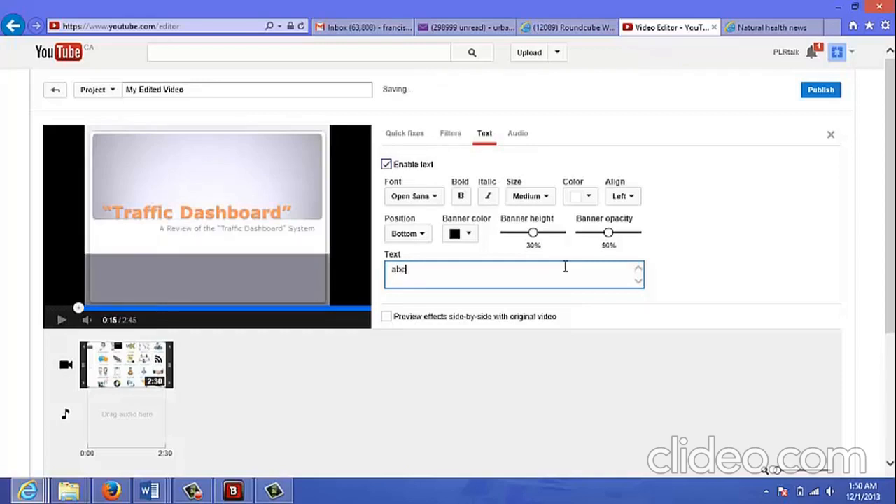
type(" company")
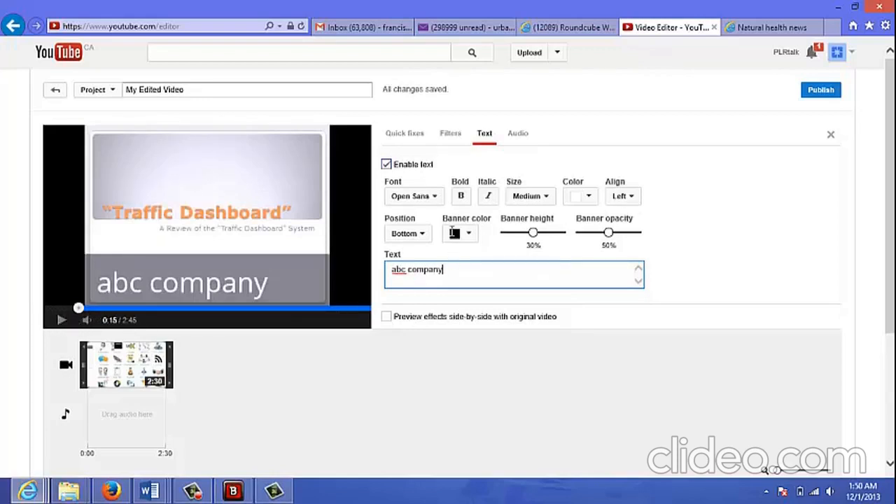
- Play the project's opening seconds to check the text overlay on the trimmed clip
left_click(66, 367)
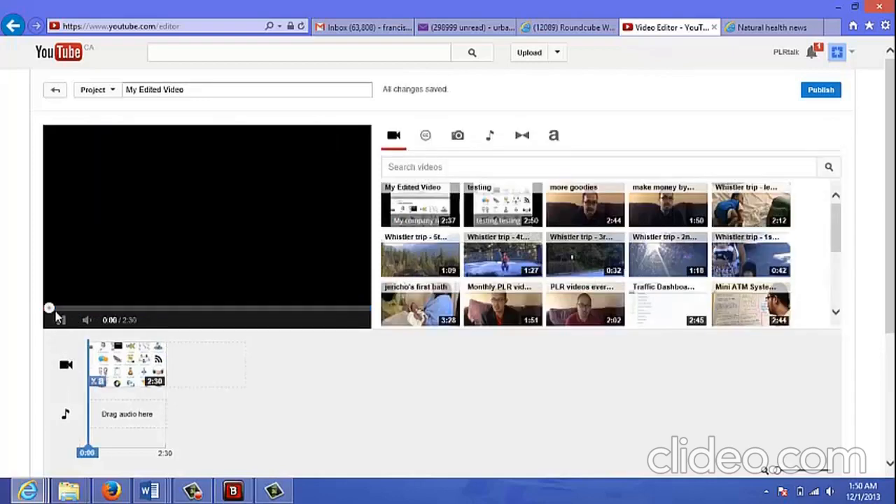
left_click(61, 320)
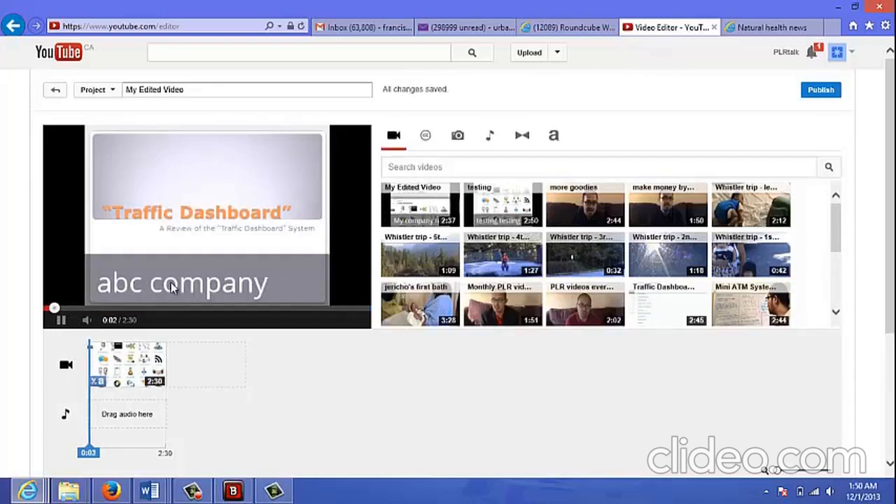
left_click(59, 320)
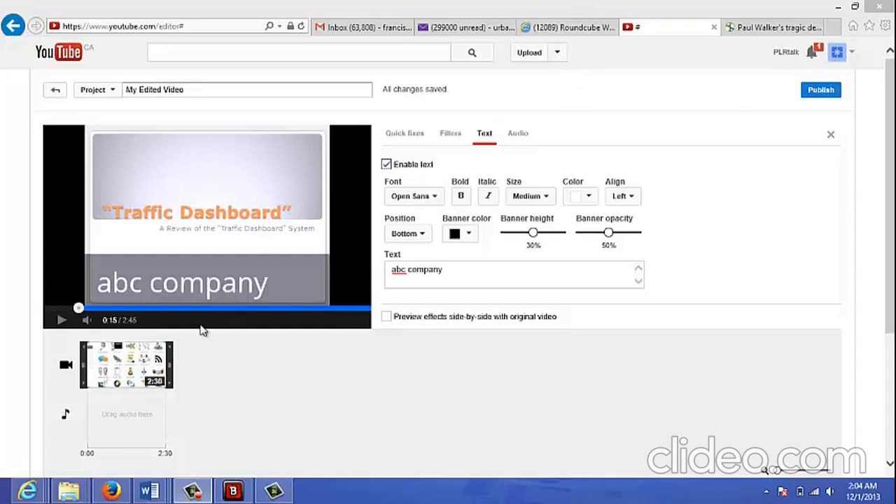
mouse_move(125, 361)
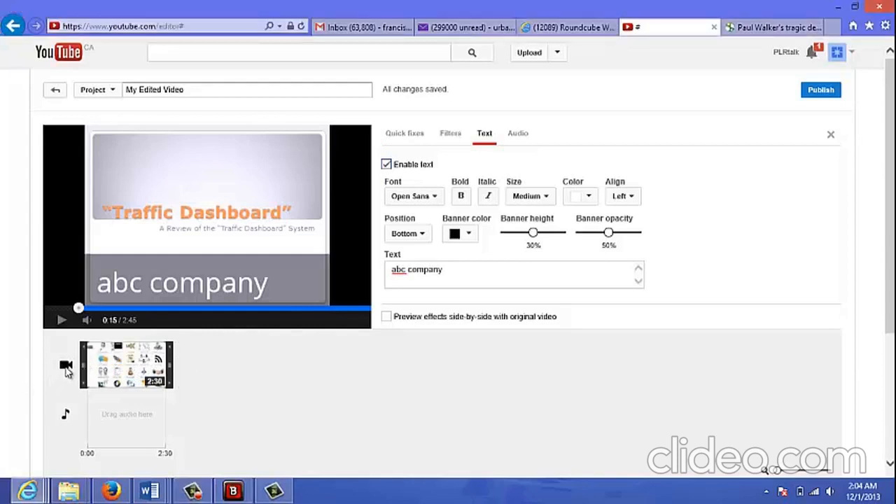
- Import the November 30, 2013 photo album from the account's photos into the project's photo library
left_click(66, 367)
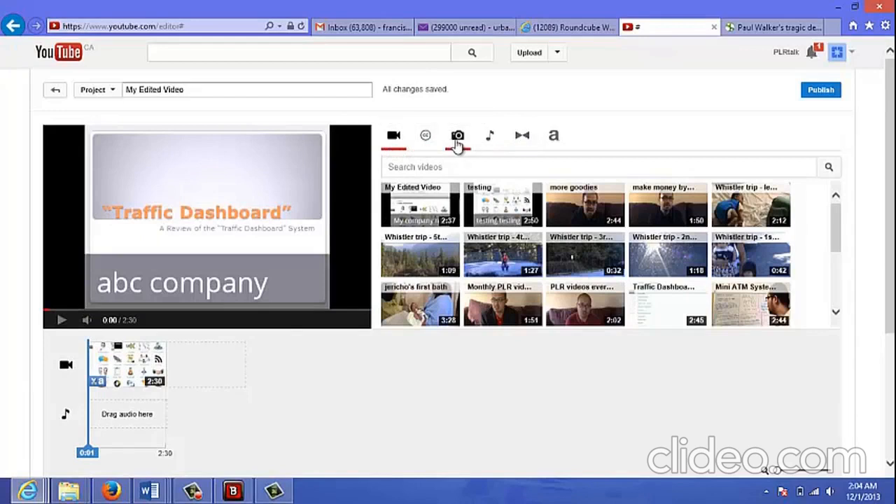
left_click(458, 140)
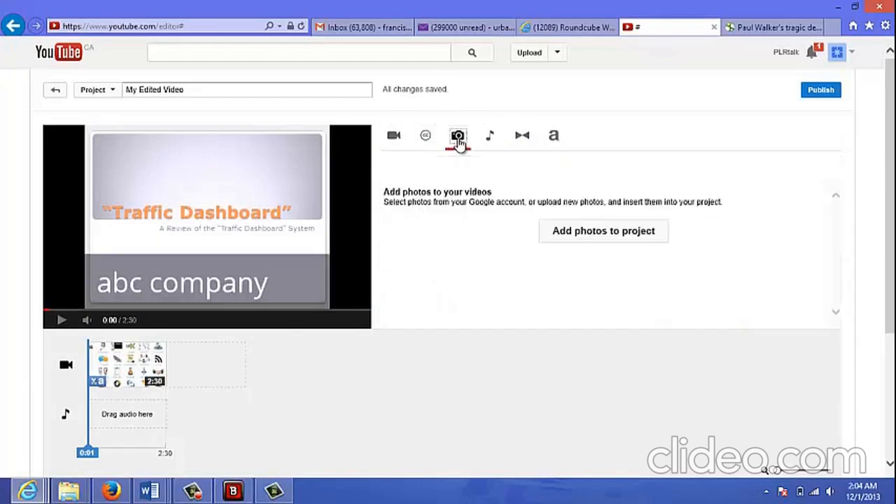
left_click(563, 236)
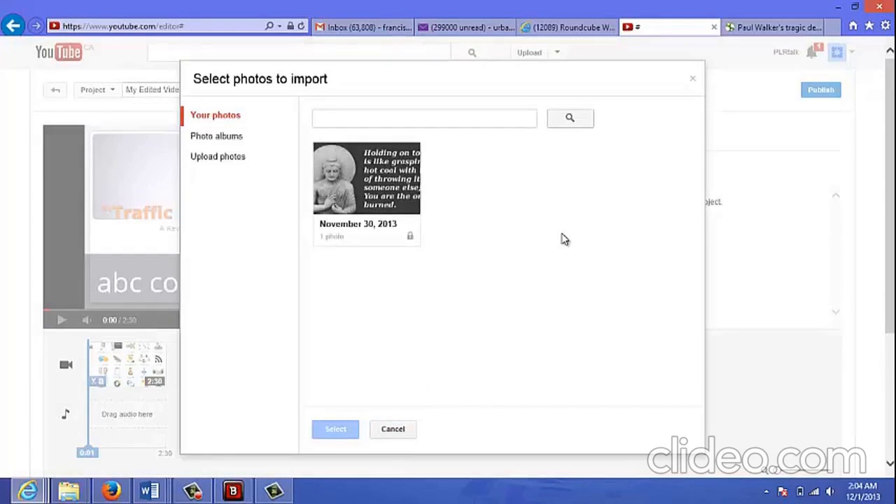
left_click(367, 195)
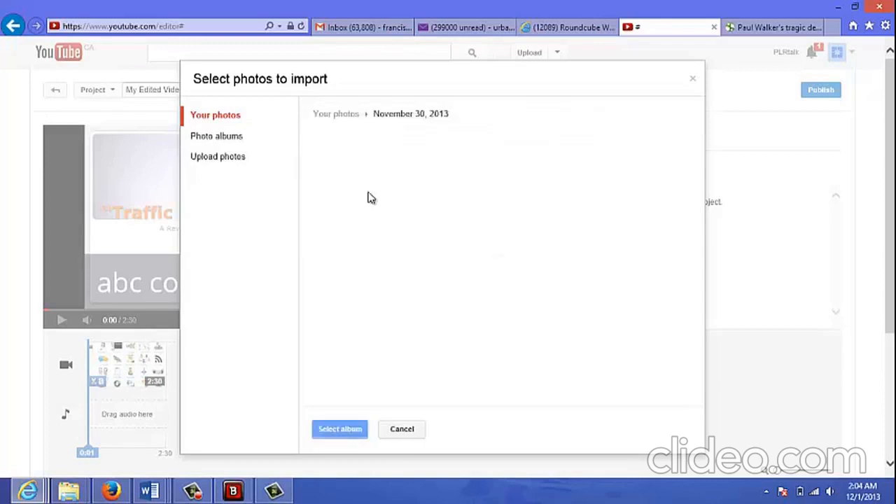
left_click(341, 428)
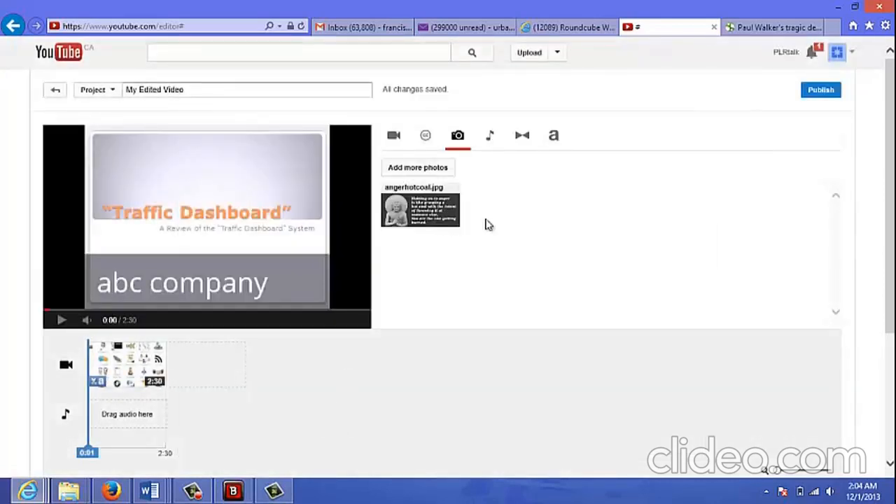
- Insert the angerhotcoal.jpg photo at the start of the video track, before the Traffic Dashboard clip, and leave its settings
mouse_move(431, 203)
left_click_drag(427, 210, 105, 367)
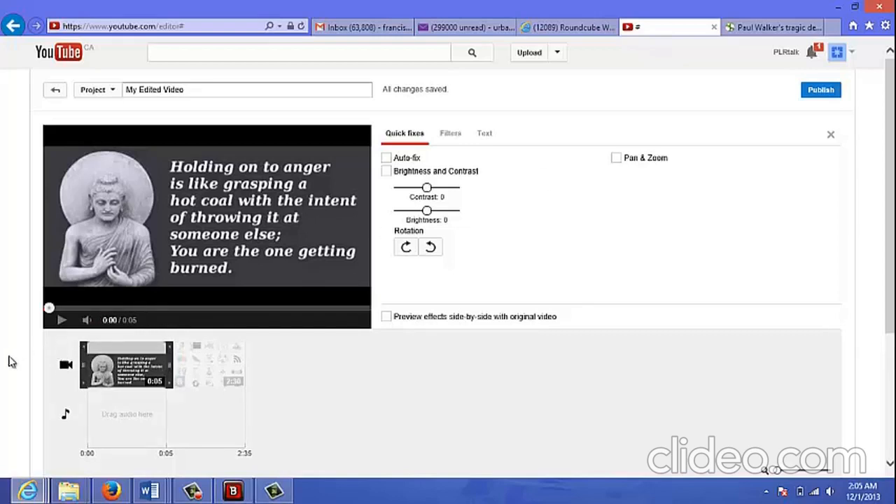
left_click(68, 372)
- Play the project's opening seconds to check the cut from the photo to the Traffic Dashboard clip
left_click(61, 326)
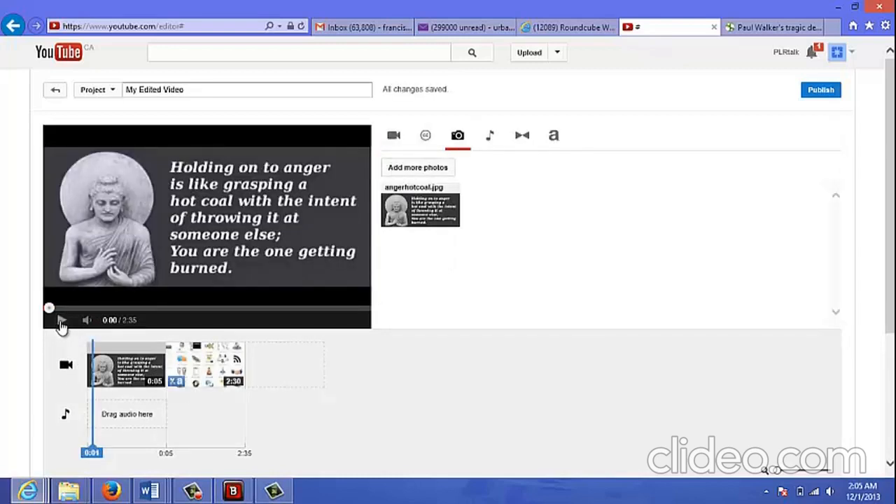
left_click(62, 326)
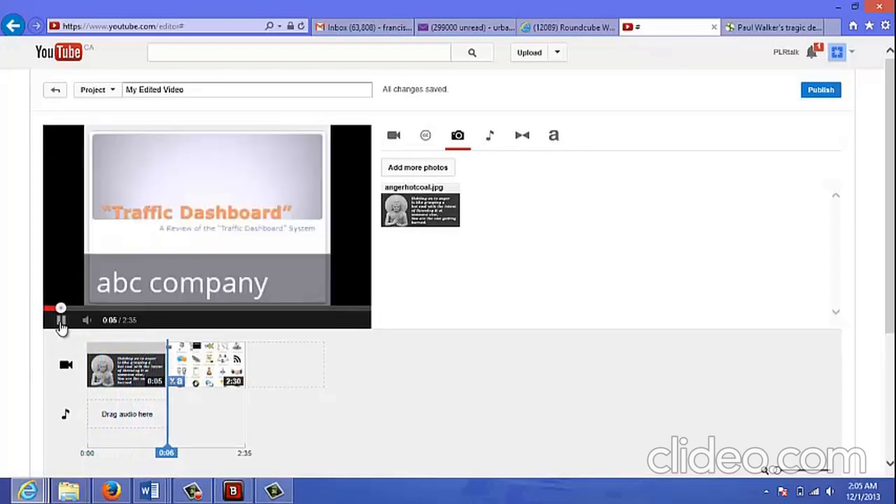
left_click(61, 324)
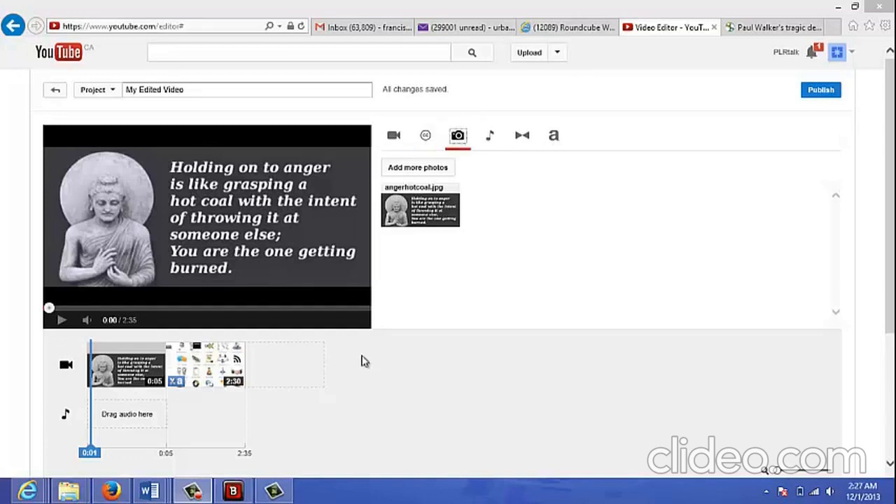
- Browse the audio library and place the Payday track at the start of the audio track
left_click(491, 139)
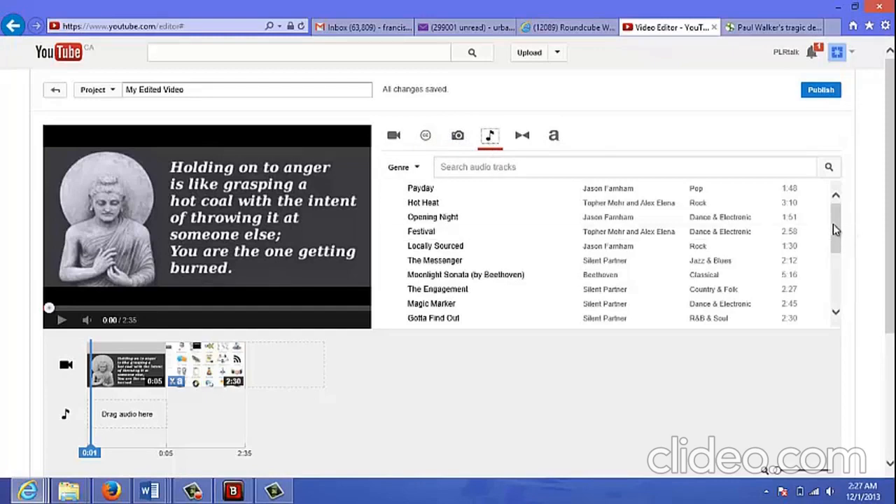
left_click_drag(833, 227, 836, 205)
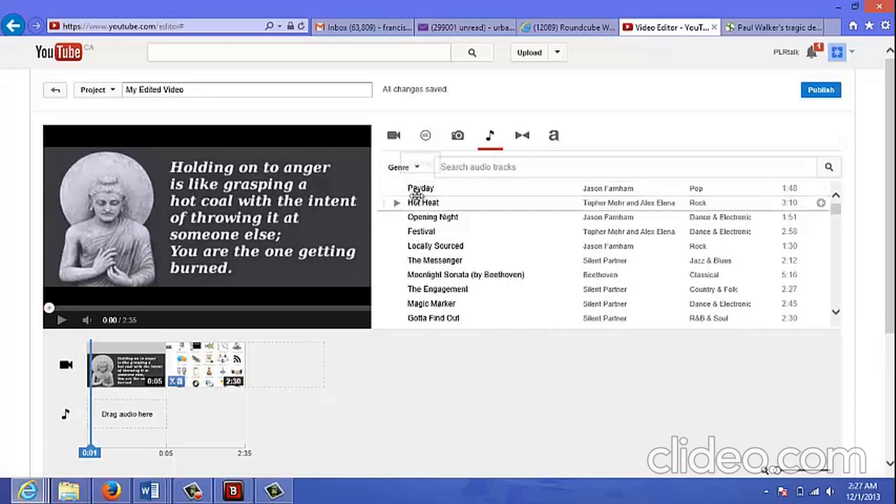
left_click_drag(424, 192, 159, 423)
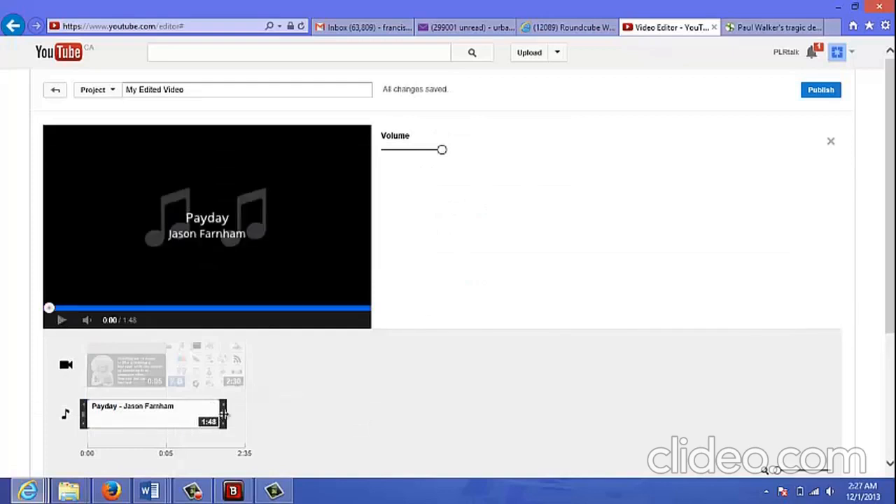
- Trim the end of the Payday track to 0:05 to match the opening photo's length
left_click_drag(224, 414, 157, 409)
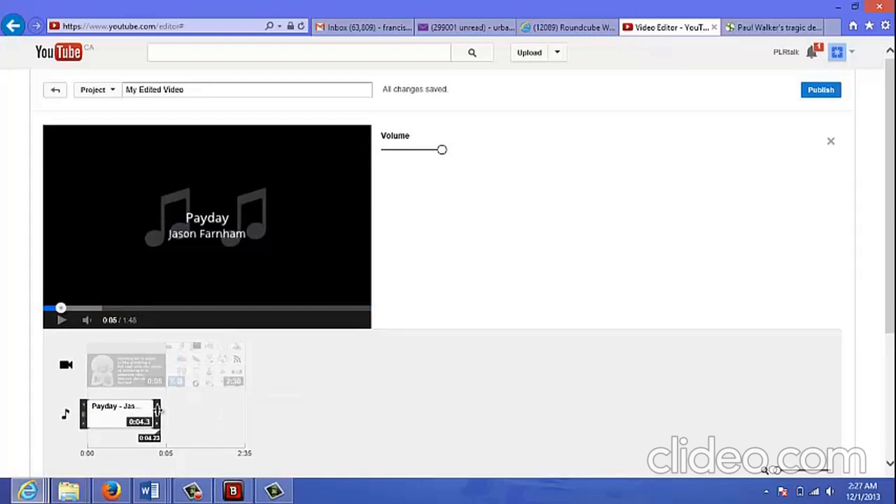
mouse_move(157, 409)
left_mouse_down()
mouse_move(145, 412)
mouse_move(167, 418)
left_mouse_up()
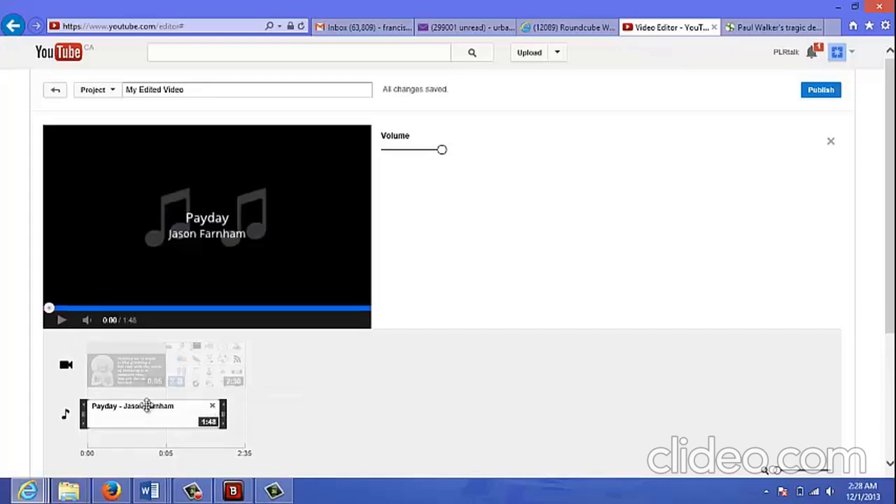
left_click_drag(224, 415, 164, 416)
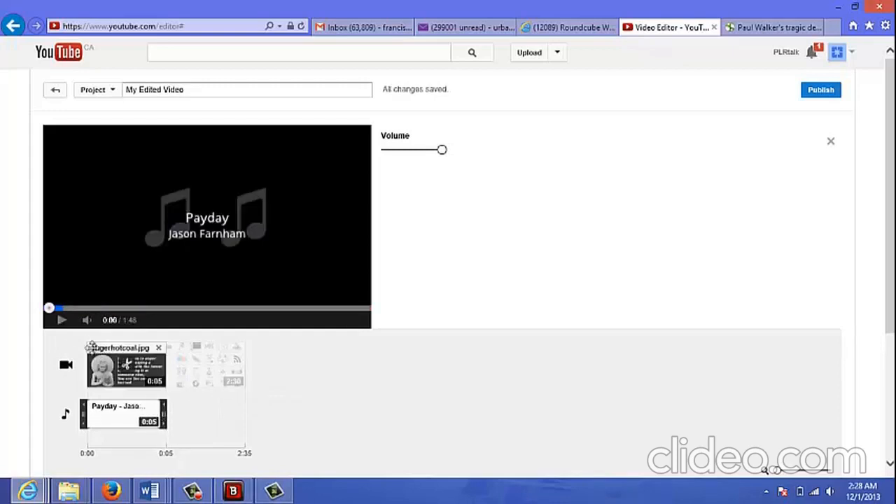
- Play the project's opening seconds to check the Payday music under the photo
left_click(60, 321)
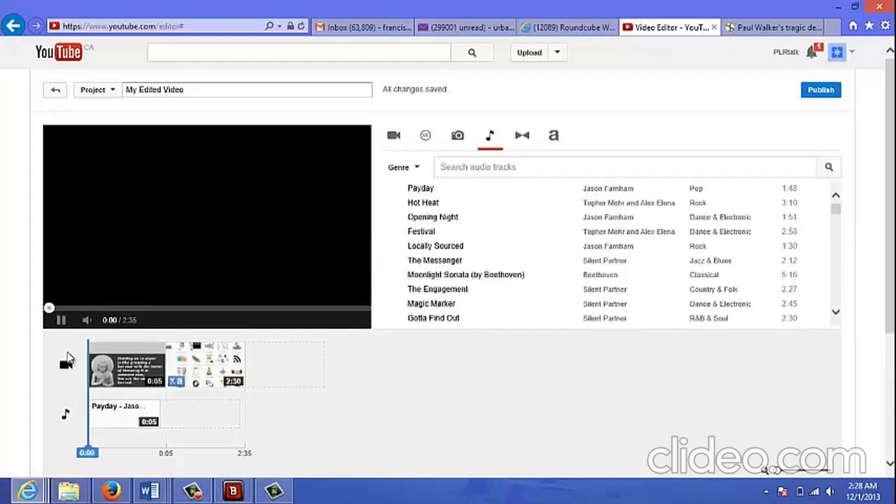
left_click(61, 320)
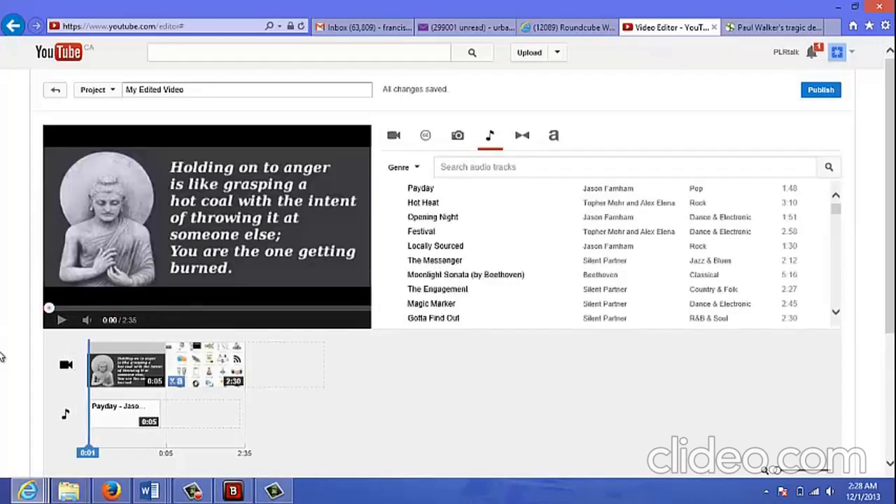
left_click(62, 321)
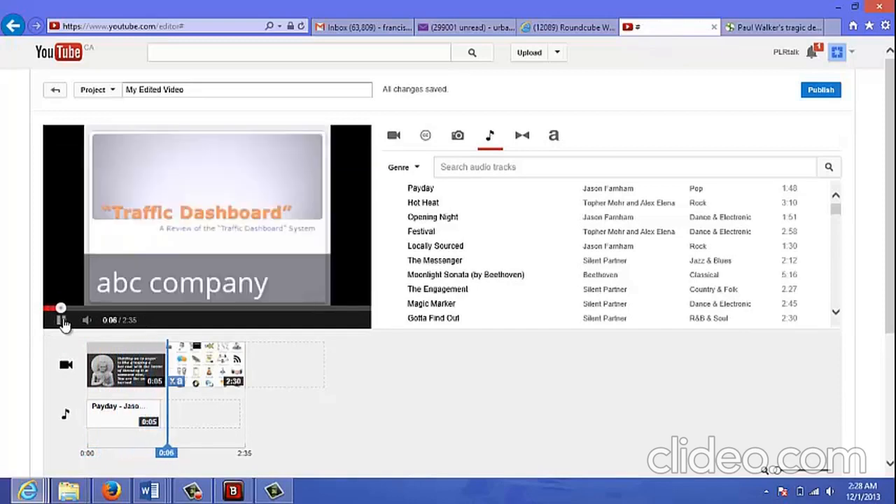
left_click(62, 322)
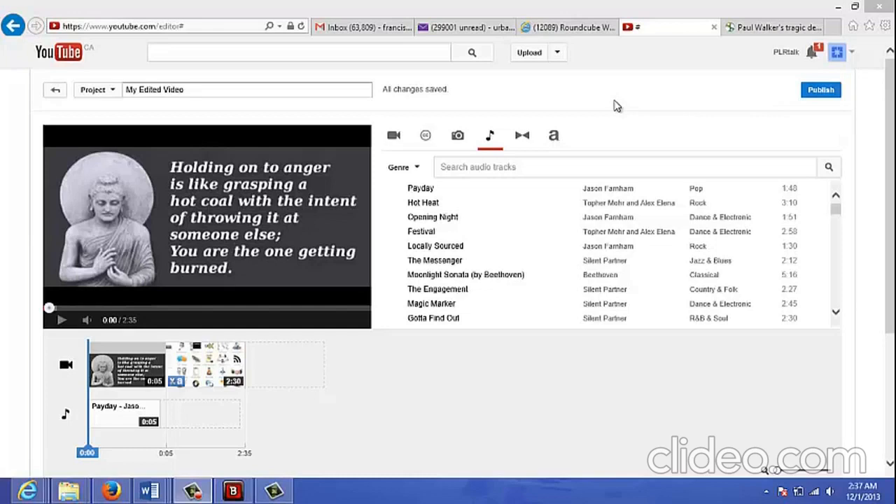
- Add a Heart transition between the opening photo and the Traffic Dashboard clip
left_click(522, 140)
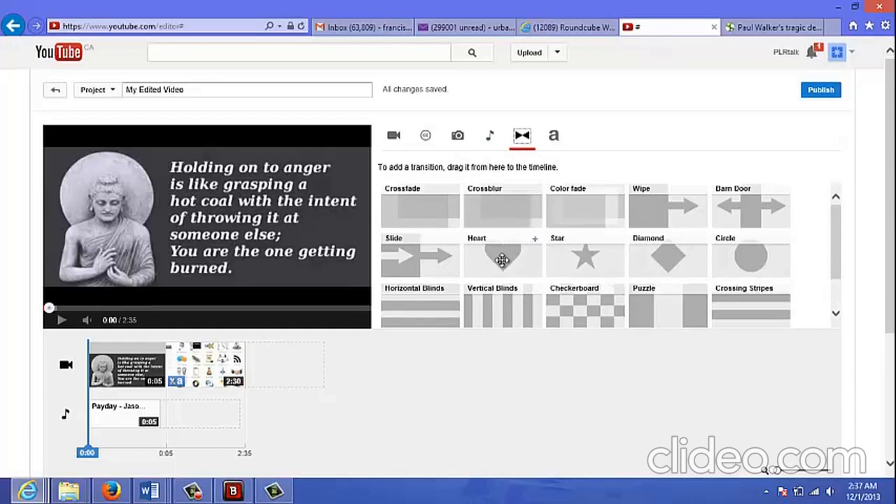
left_click_drag(494, 260, 221, 376)
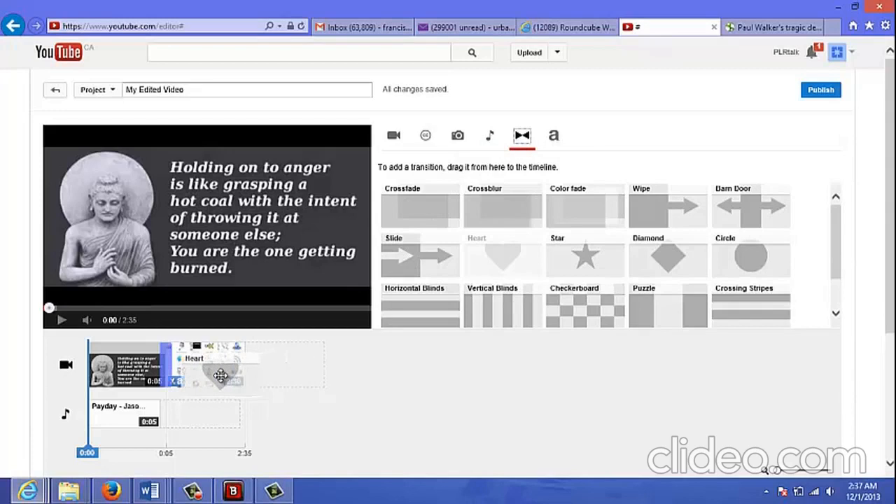
left_click_drag(220, 376, 220, 376)
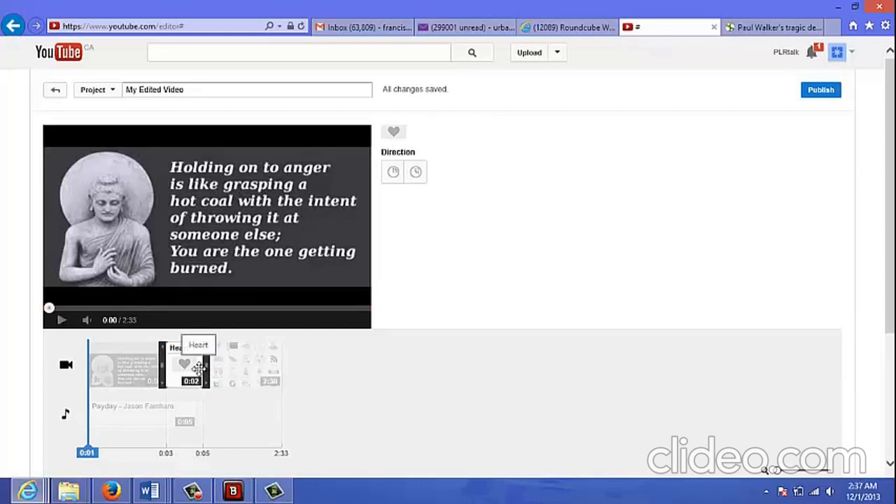
- Leave the transition settings and play the opening seconds to check the Heart transition
left_click(66, 368)
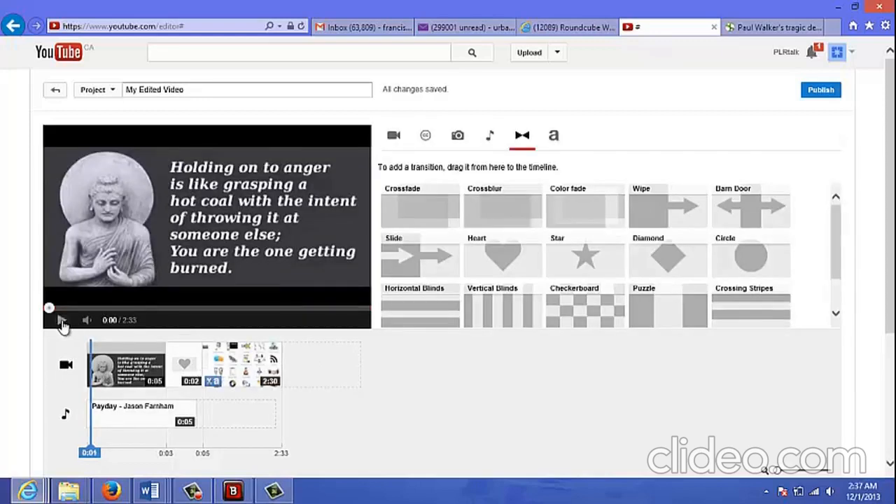
left_click(62, 323)
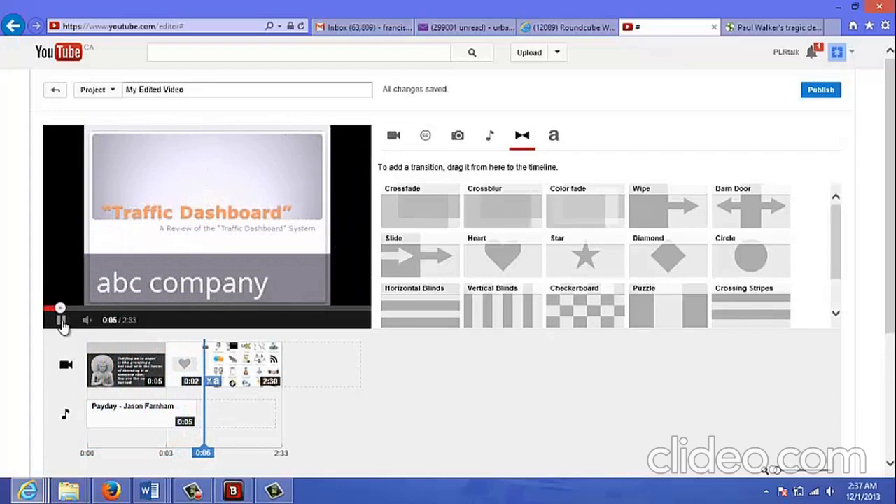
left_click(62, 323)
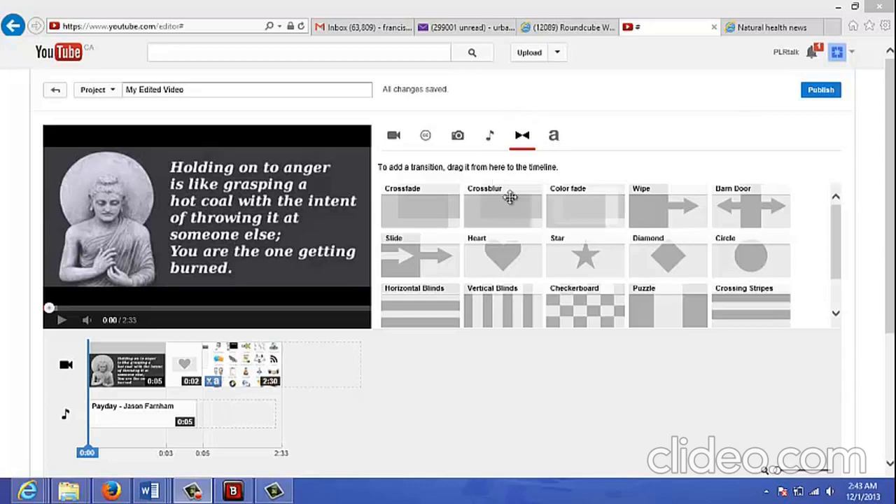
- Insert a Centered title at the very start of the video track, before the photo
left_click(554, 137)
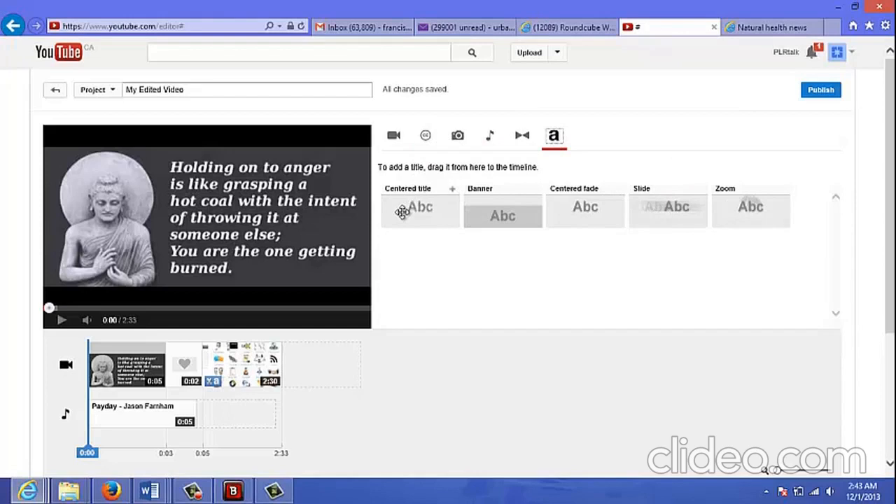
left_click_drag(406, 212, 88, 373)
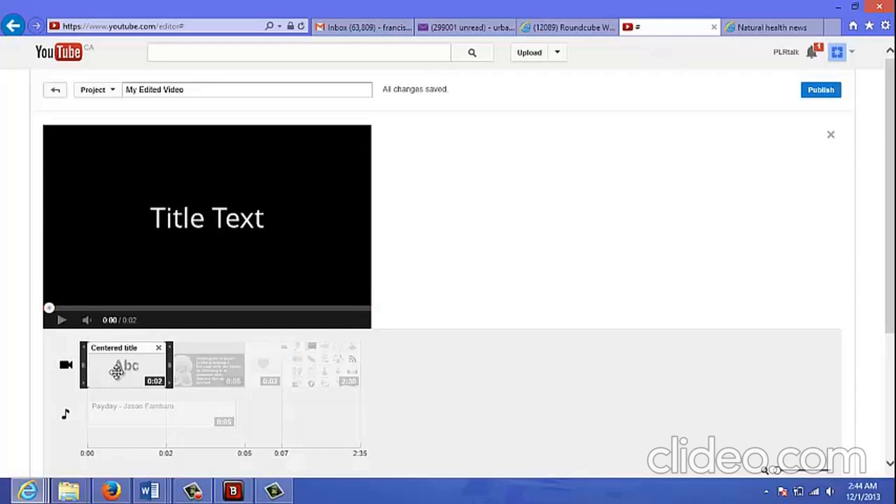
left_click(67, 371)
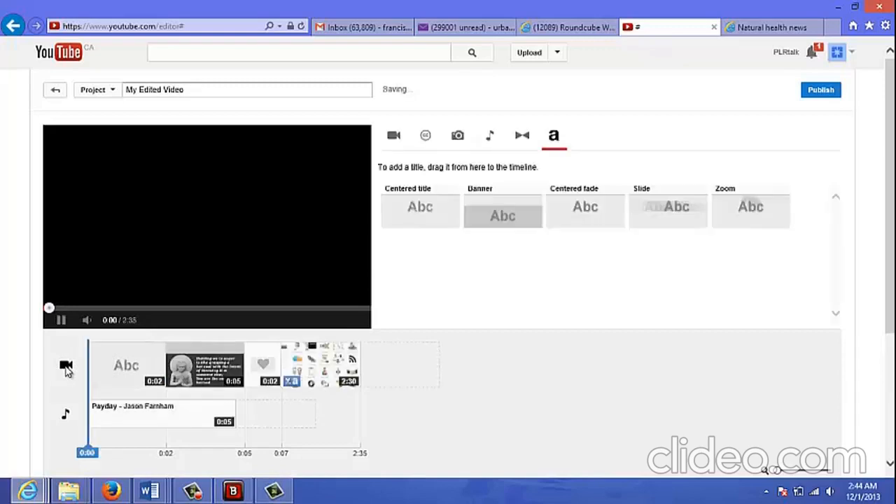
- Replace the opening title's default text with "Welcome to ABC company video" and set its size to Small
left_click(123, 371)
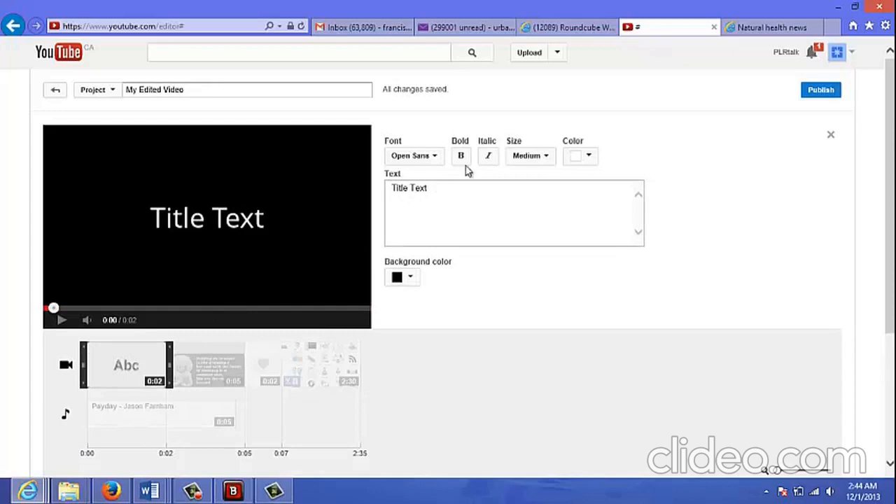
left_click(435, 189)
left_click_drag(435, 190, 378, 194)
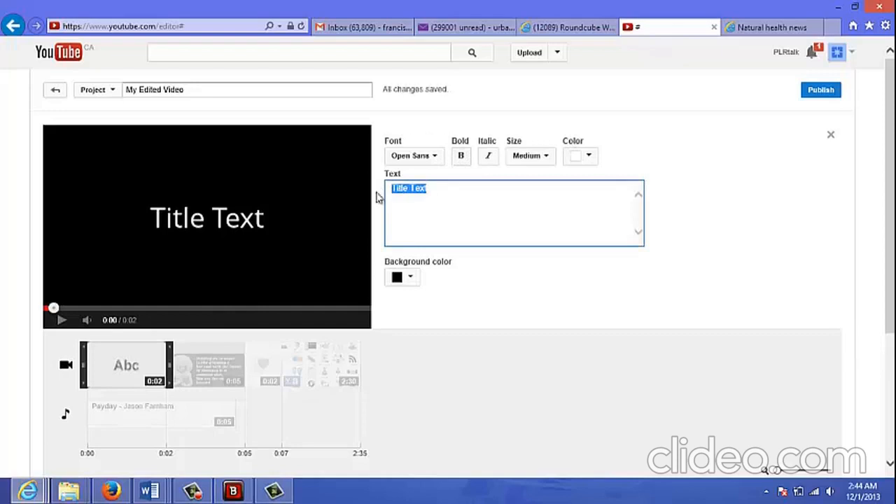
type("Welcom")
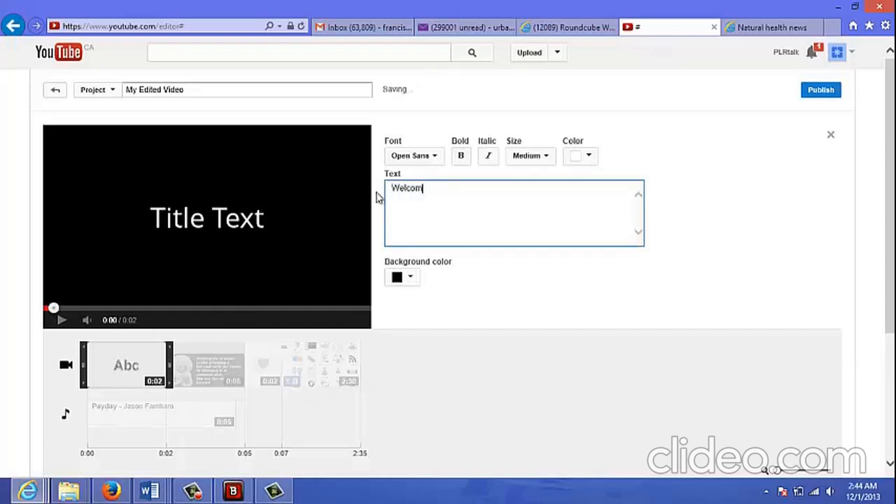
type("e to ABC company message")
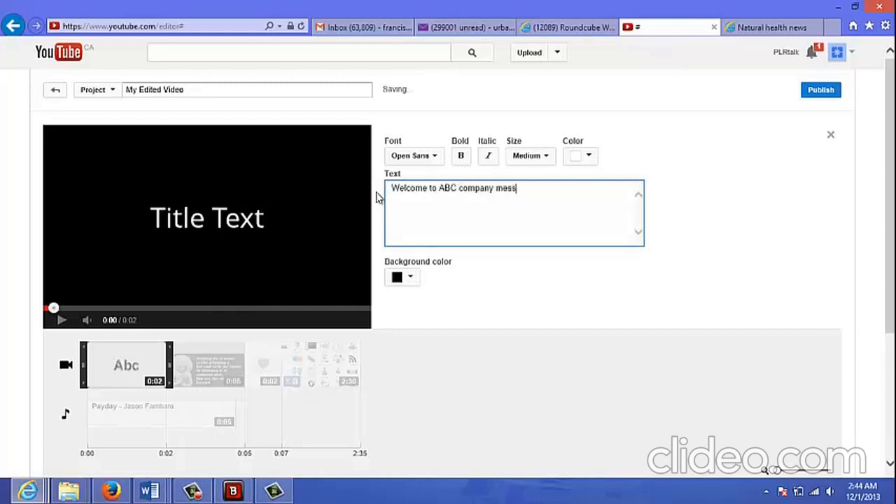
key("BackSpace")
key("BackSpace")
key("BackSpace")
key("BackSpace")
key("BackSpace")
key("BackSpace")
key("BackSpace")
type("video")
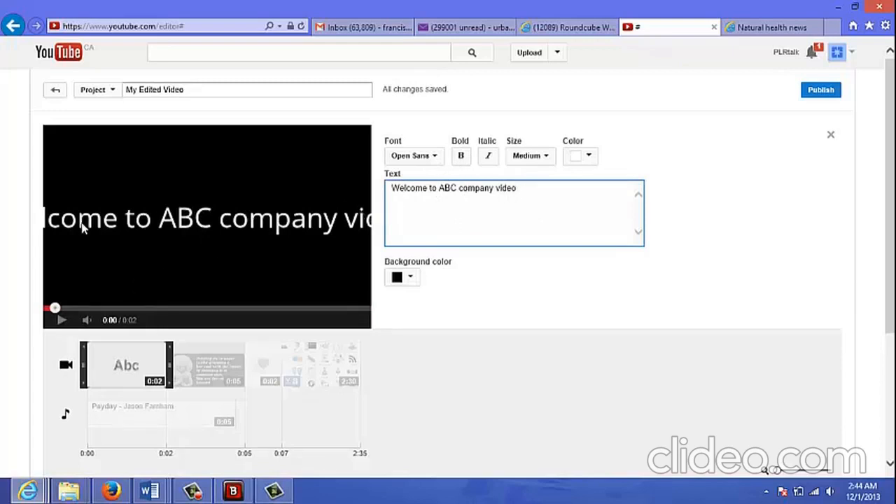
left_click(547, 159)
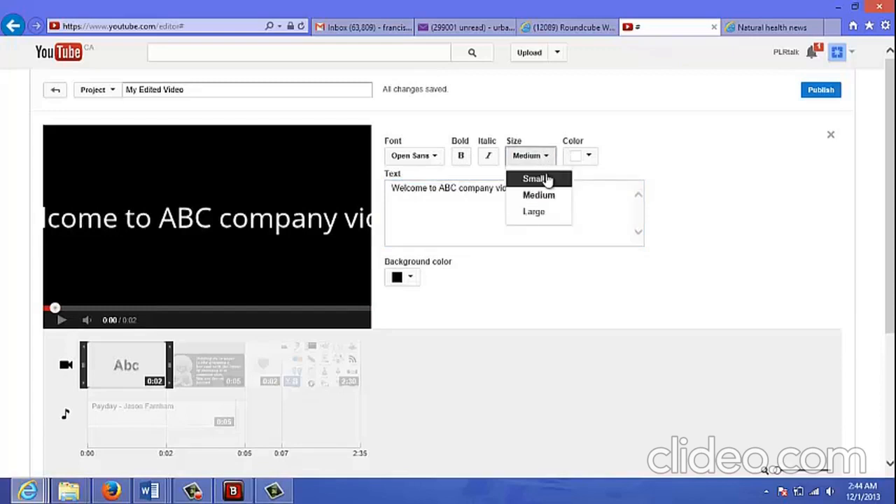
left_click(546, 178)
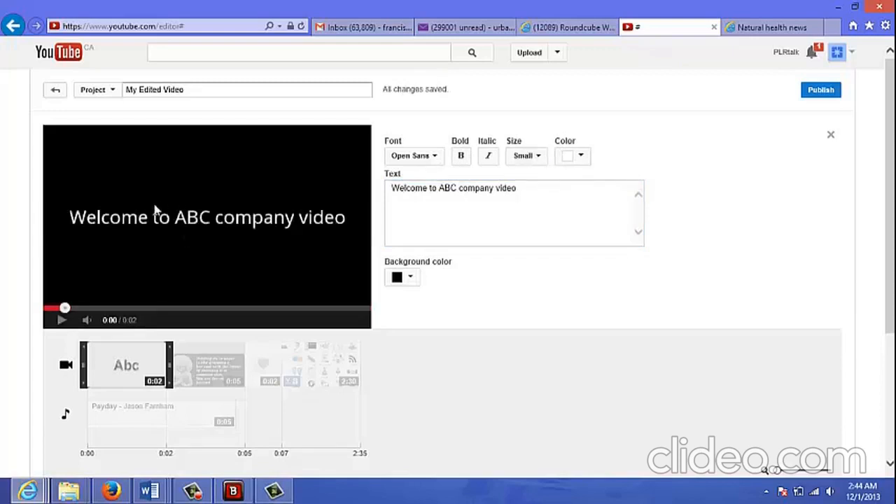
- Leave the title settings and play the opening seconds to check the welcome title leading into the photo
left_click(64, 375)
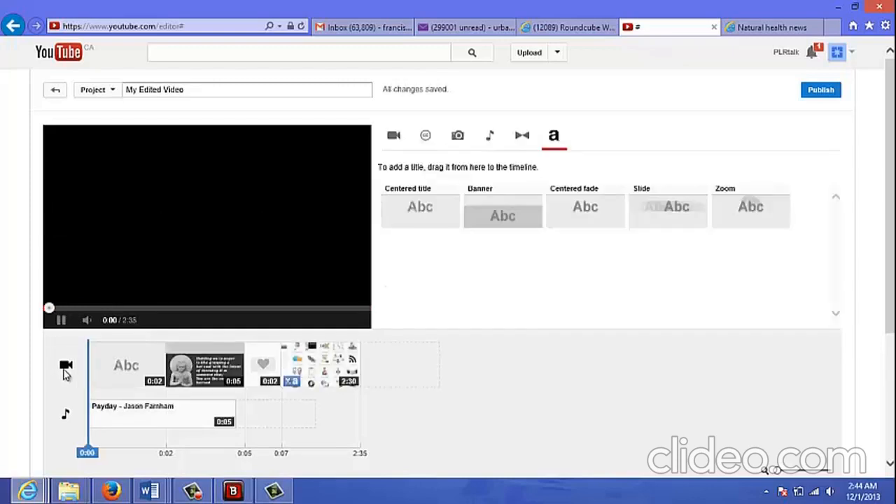
left_click(60, 321)
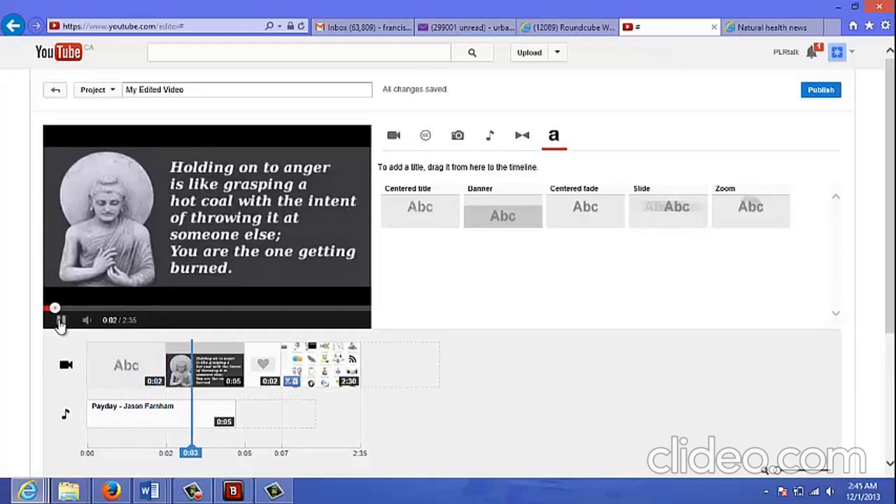
left_click(61, 320)
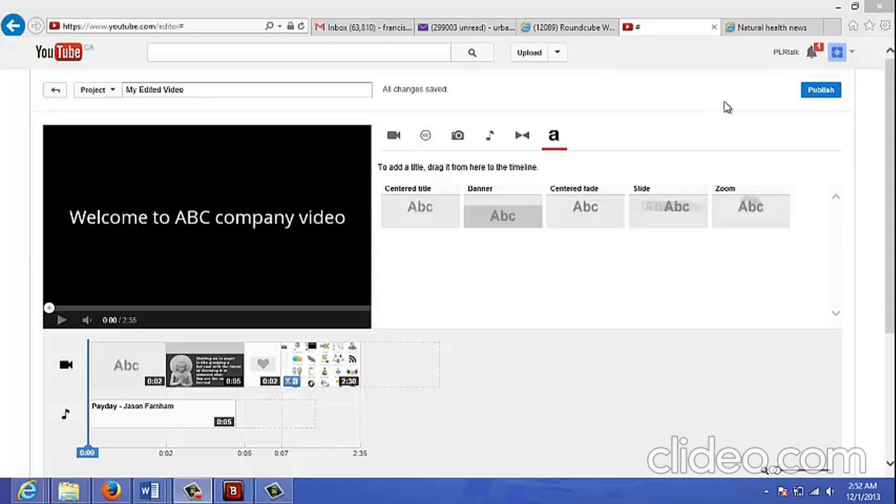
- Publish My Edited Video, then refresh its watch page and pause playback at the Traffic Dashboard clip with the "abc company" overlay
left_click(815, 98)
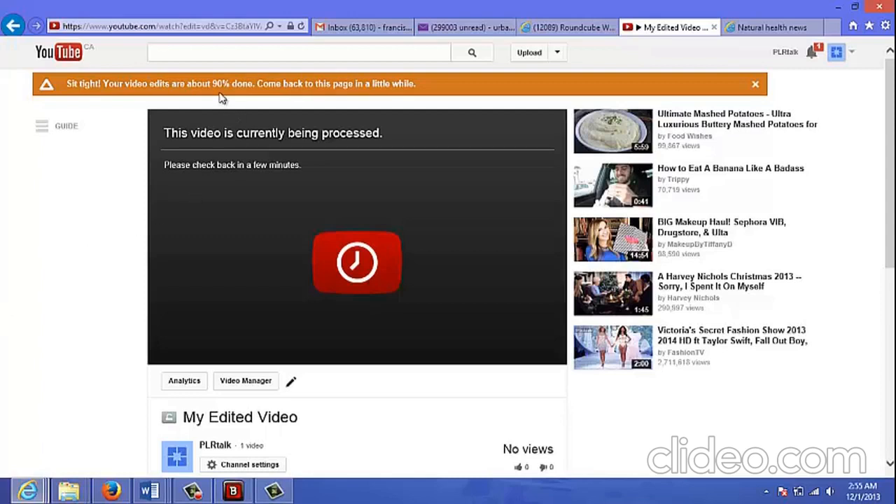
left_click(301, 26)
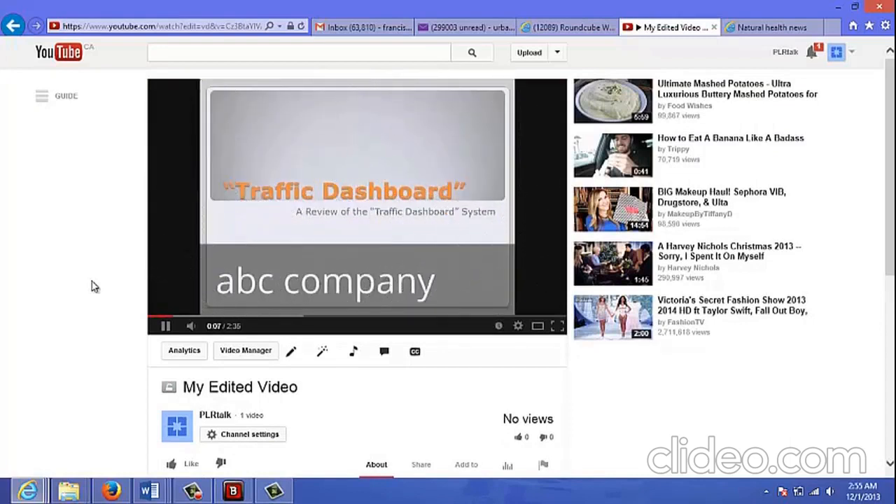
left_click(166, 329)
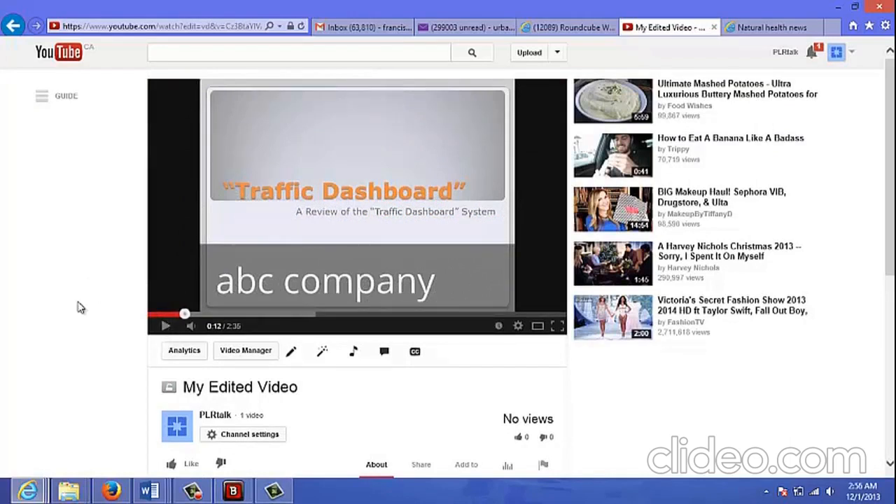